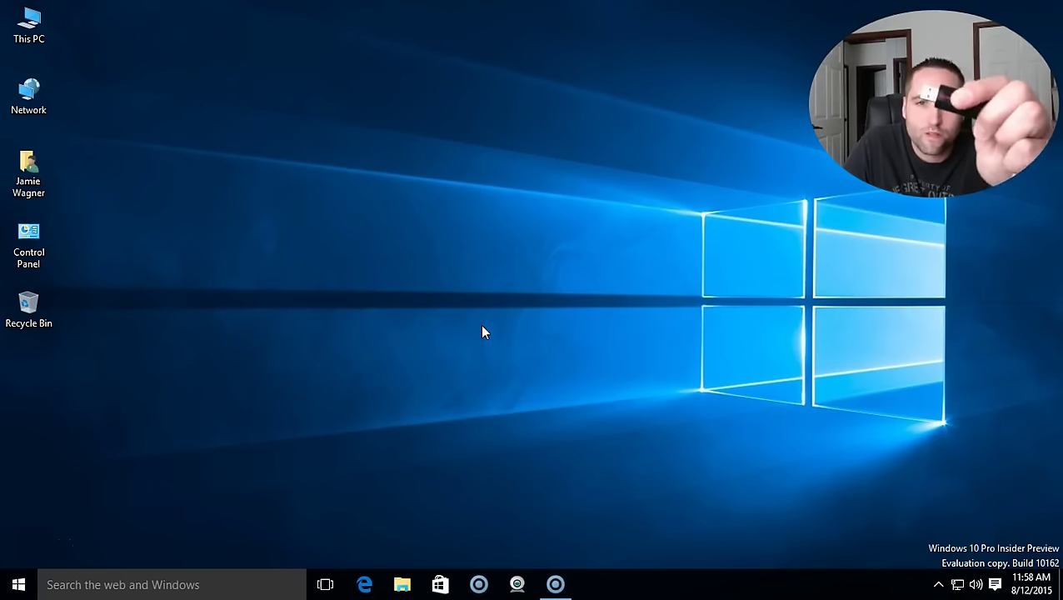
- View the basic system information in the properties of This PC, including the system type, and close the window
click(479, 316)
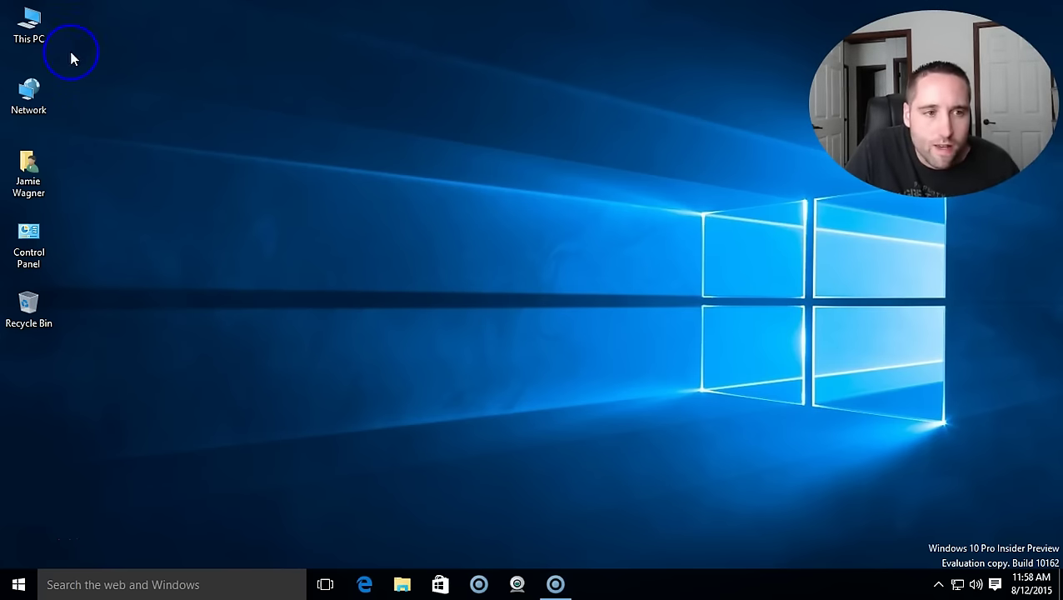
right_click(37, 37)
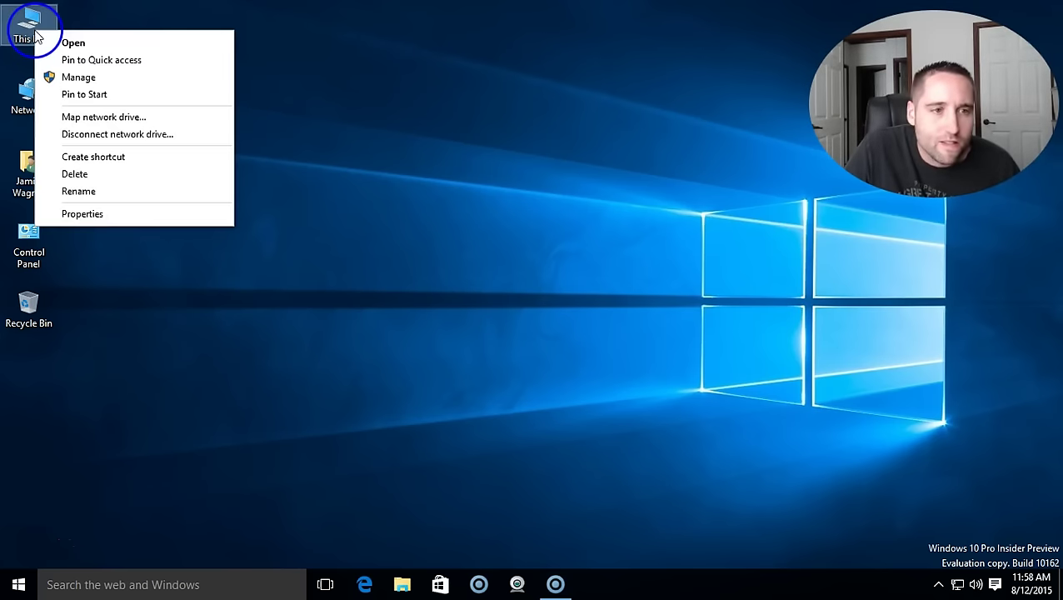
click(91, 213)
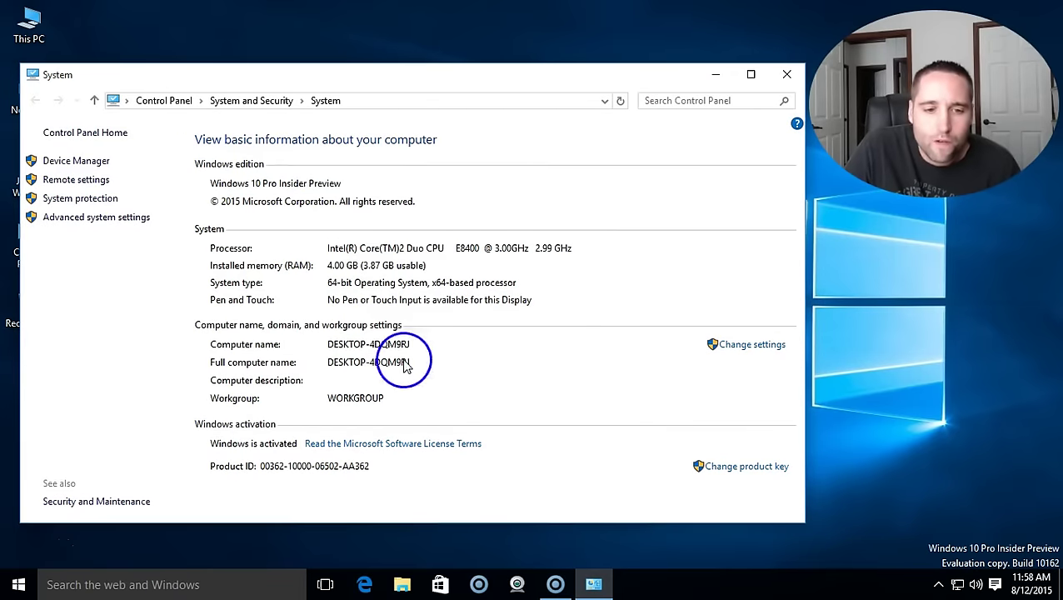
click(791, 81)
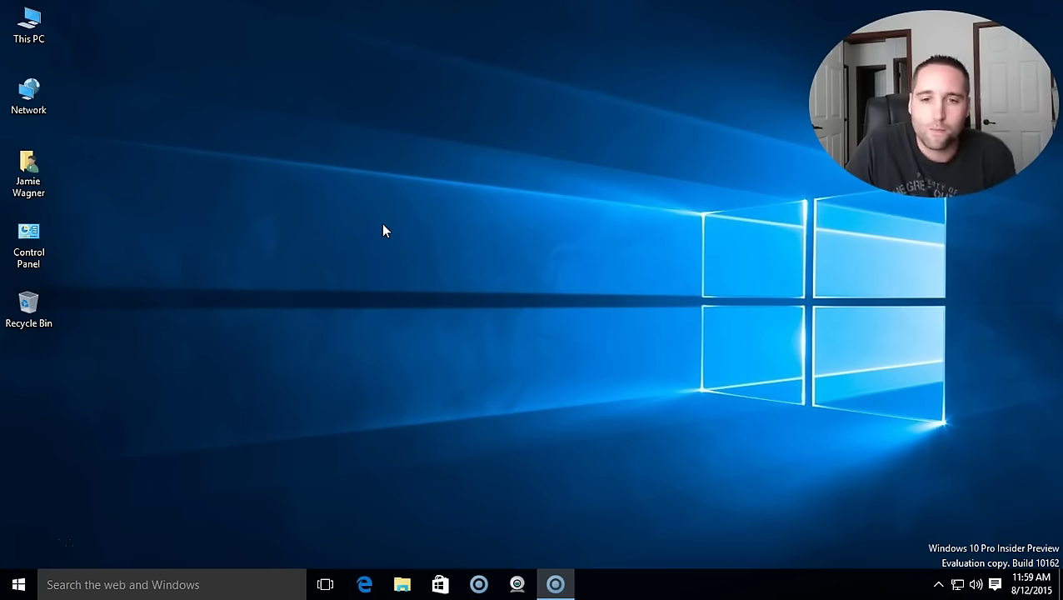
- Browse This PC and bring up the format settings for Removable Disk (J:)
click(679, 406)
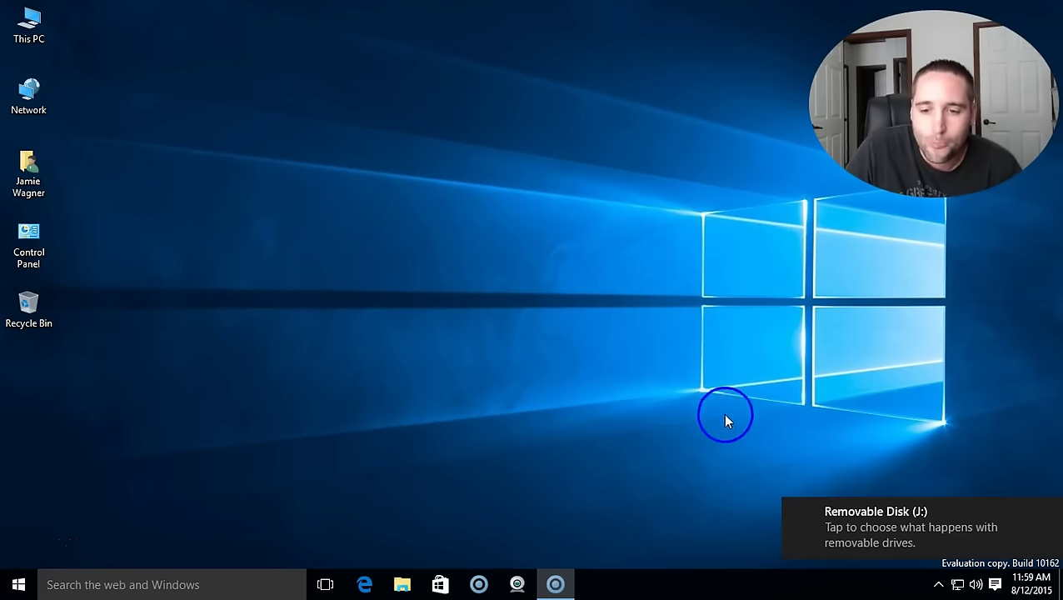
double_click(33, 27)
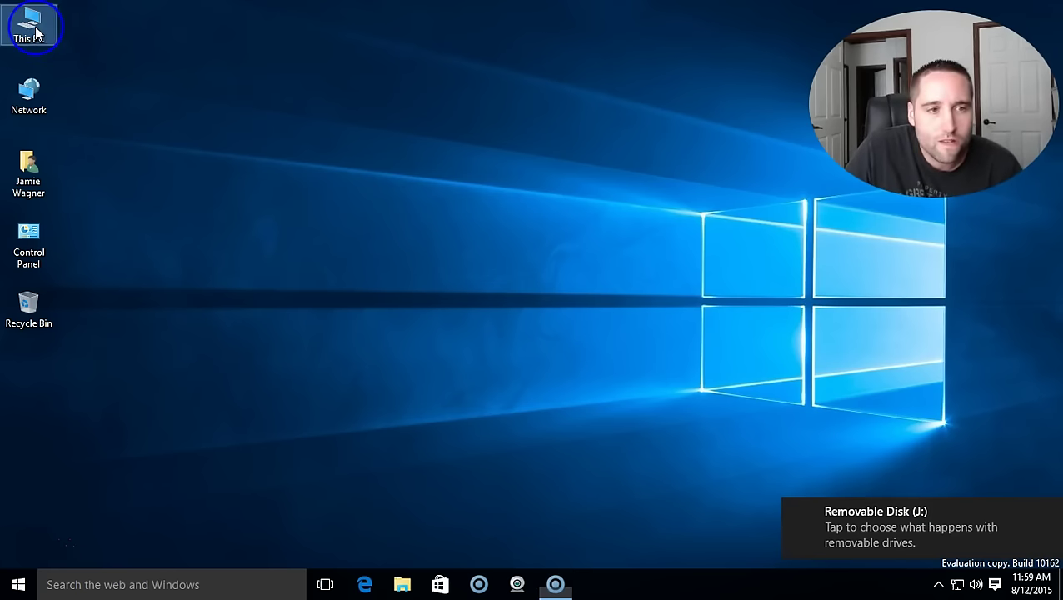
drag(361, 106, 349, 53)
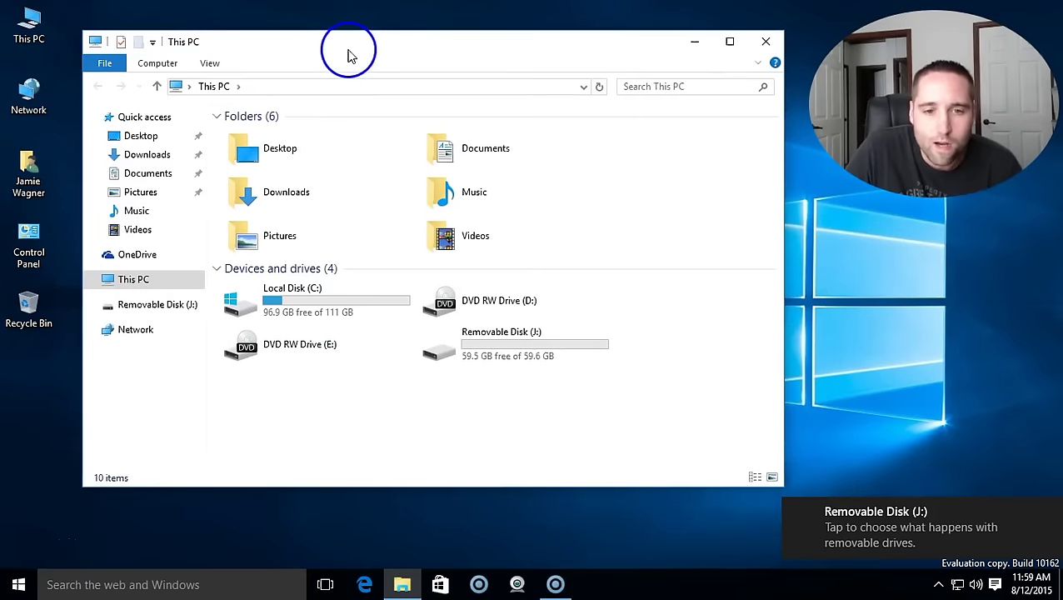
right_click(487, 347)
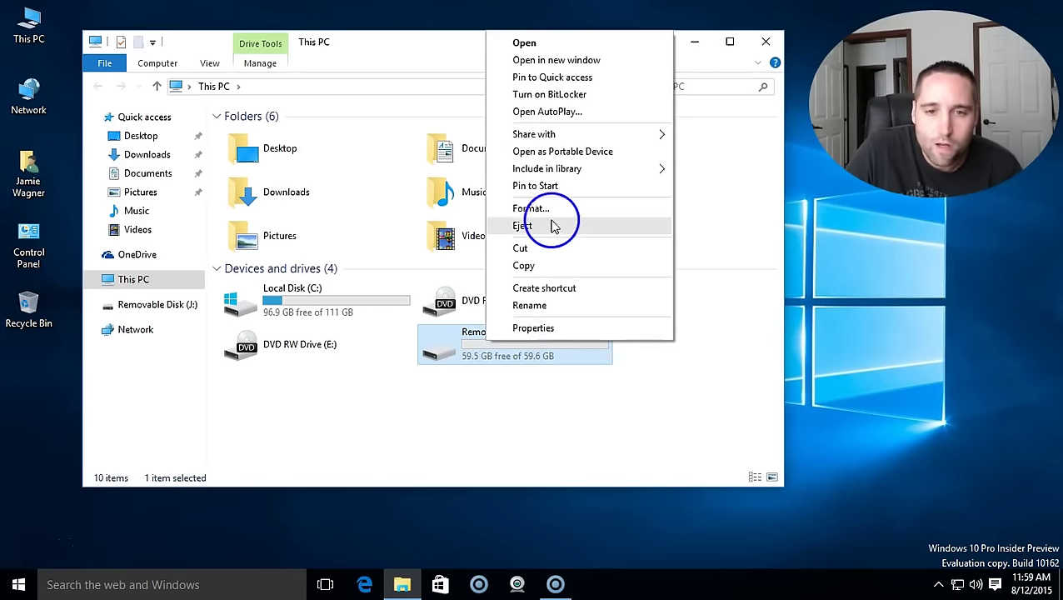
click(545, 210)
drag(293, 210, 492, 146)
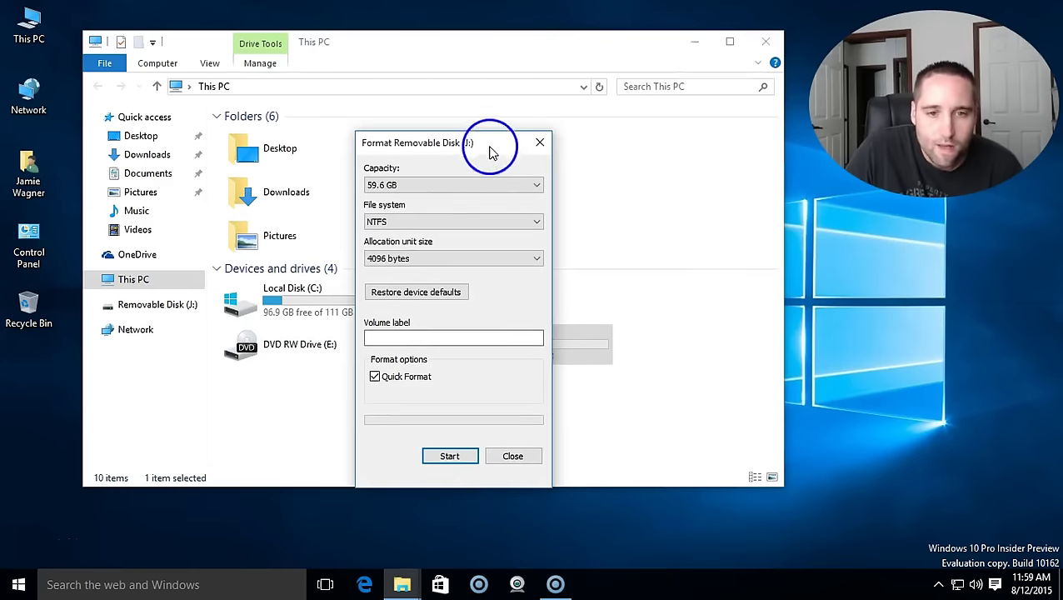
- Choose the NTFS file system and set the volume label to "Windows 10 Recovery" for the removable disk
click(500, 220)
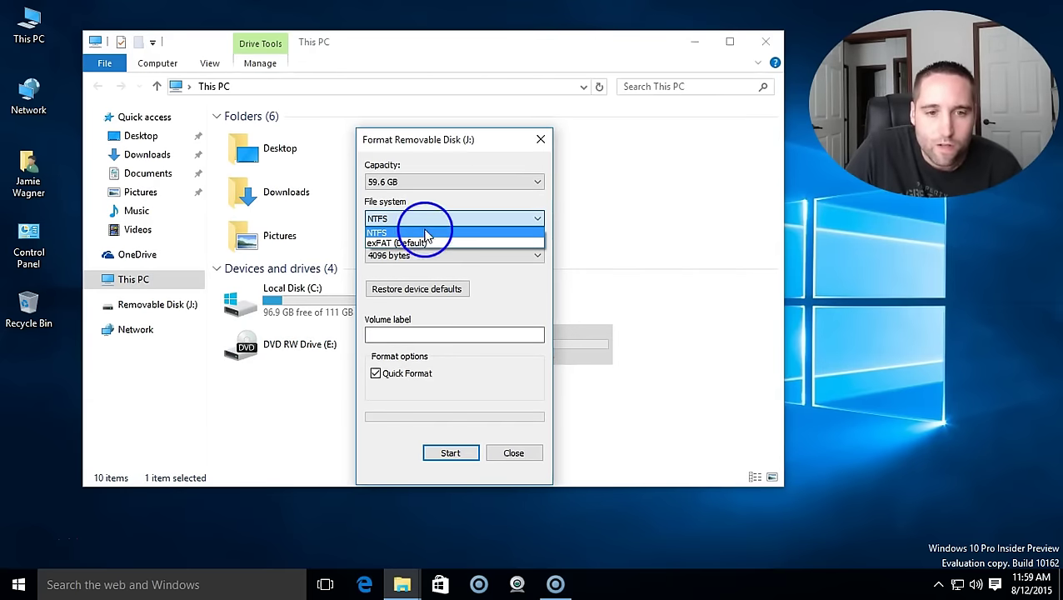
click(409, 234)
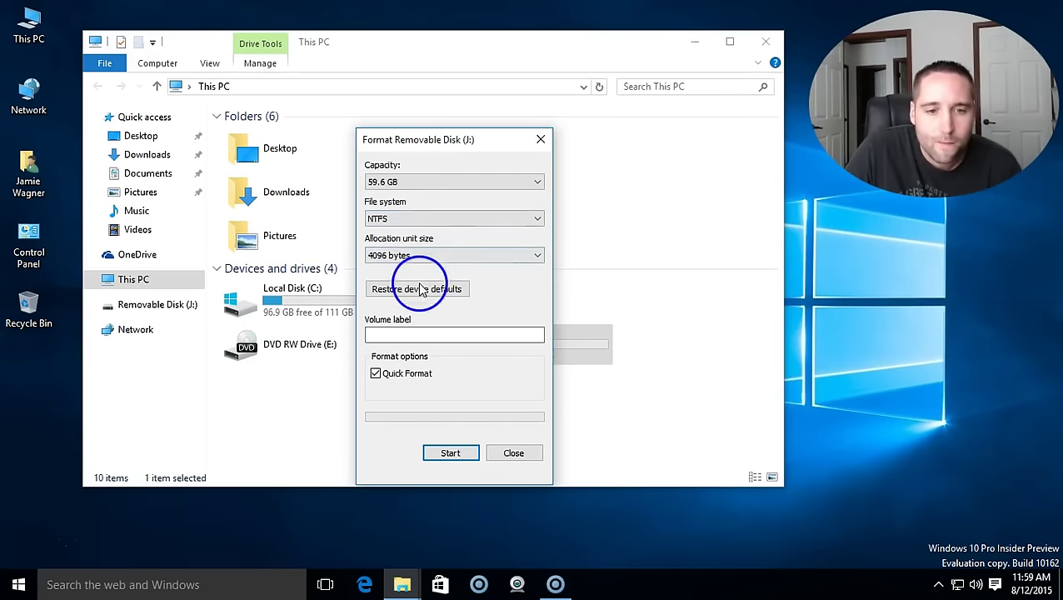
click(415, 333)
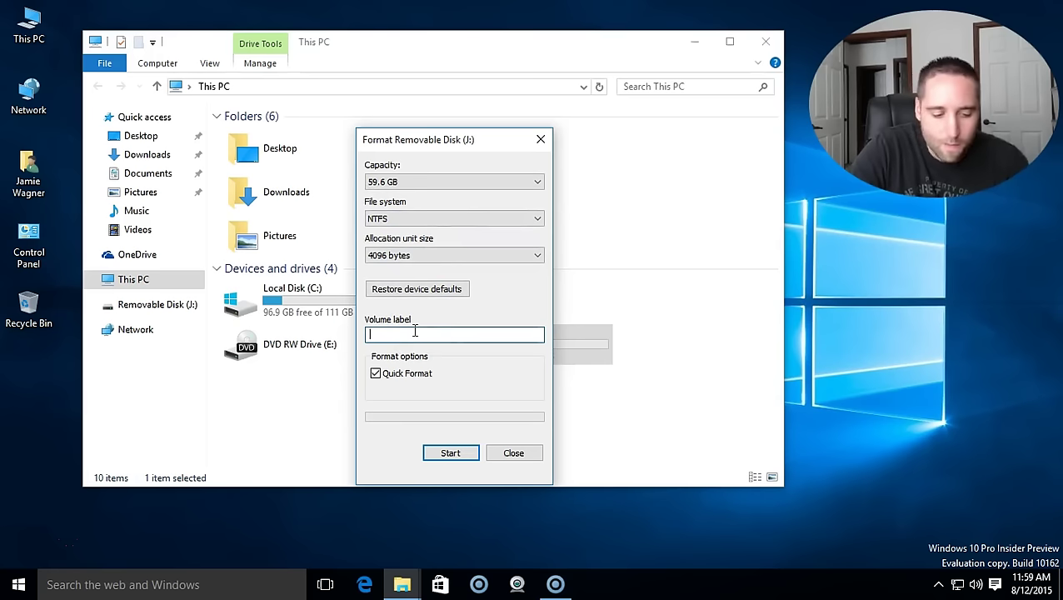
text(Windows 10 Recovery)
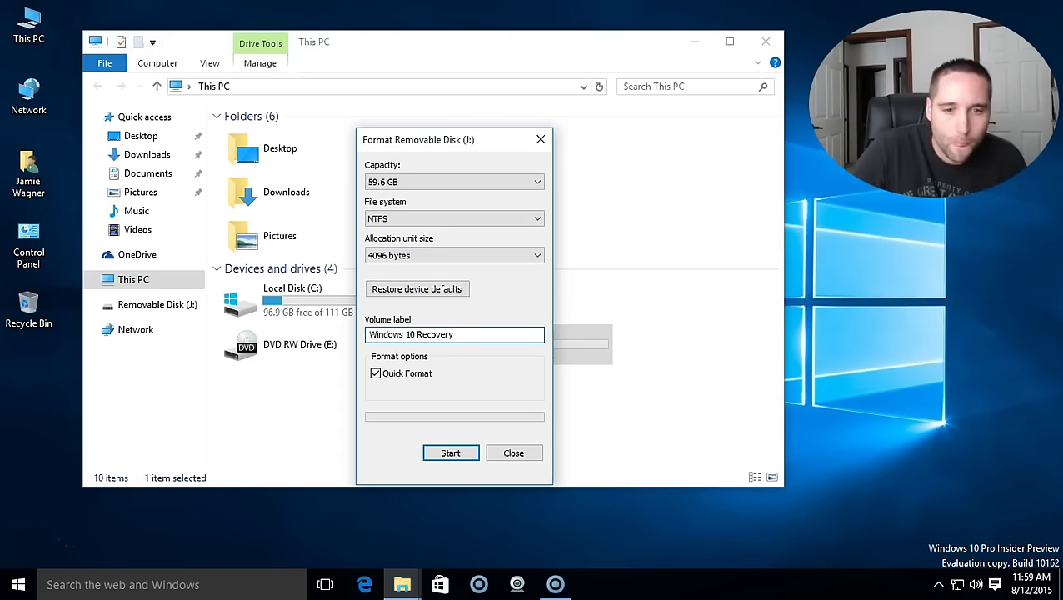
- Format the removable disk, accepting the erasure of all its data, and close the format dialog and This PC window
click(451, 452)
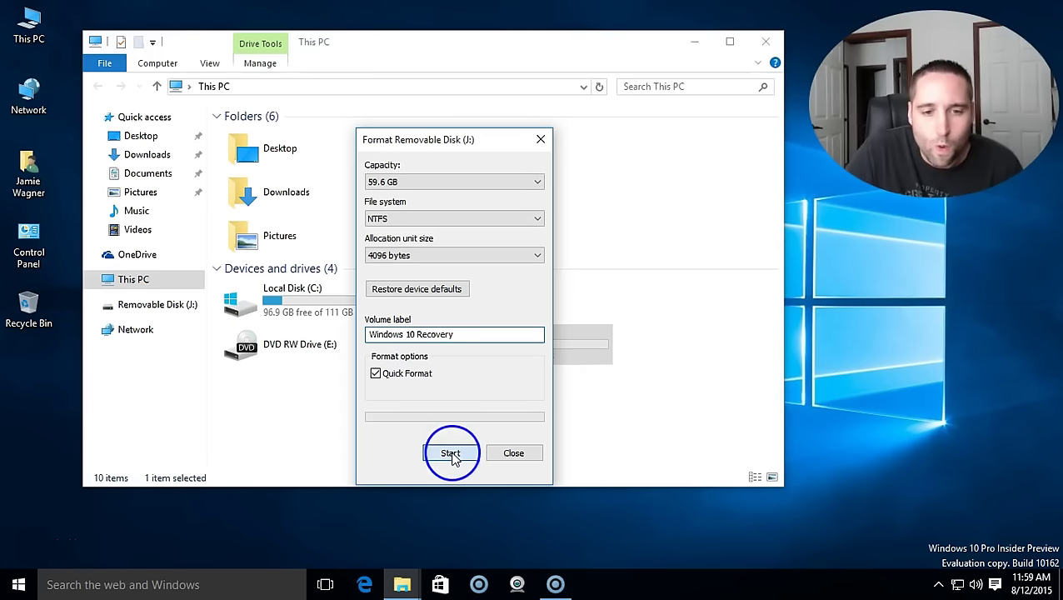
click(571, 294)
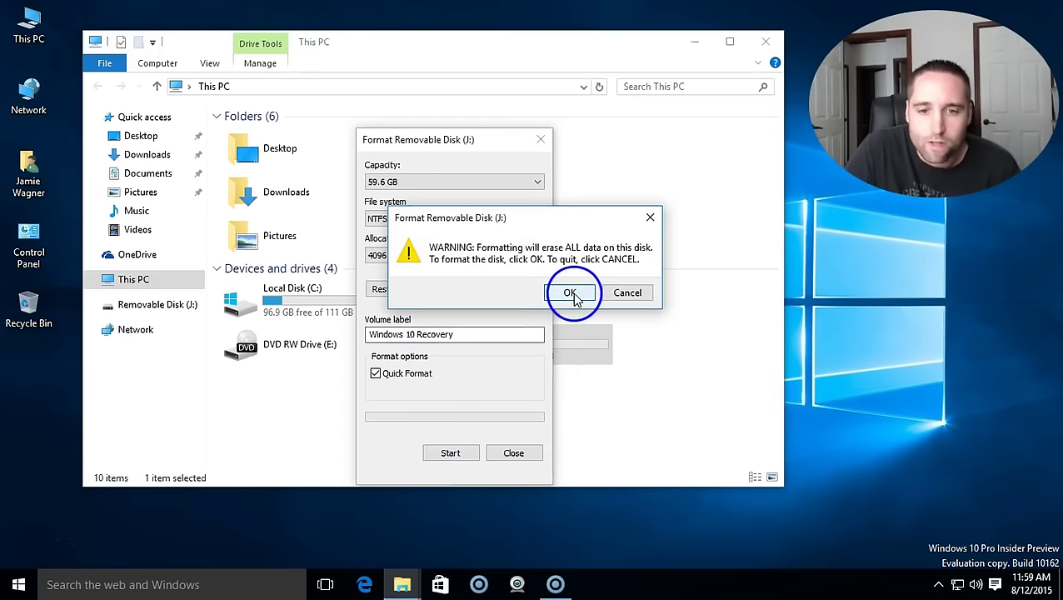
drag(487, 148, 531, 120)
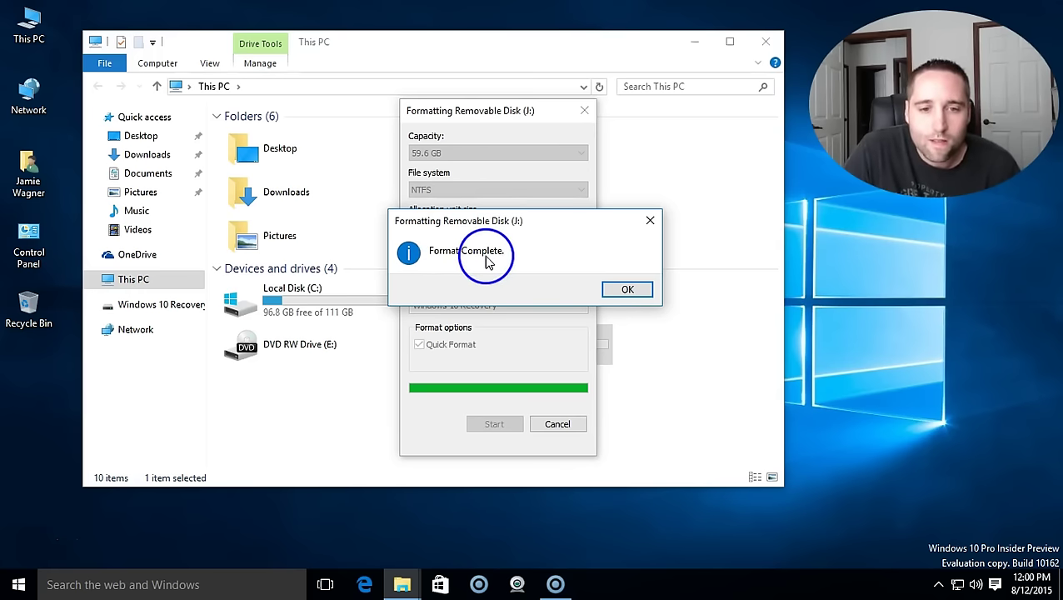
click(643, 291)
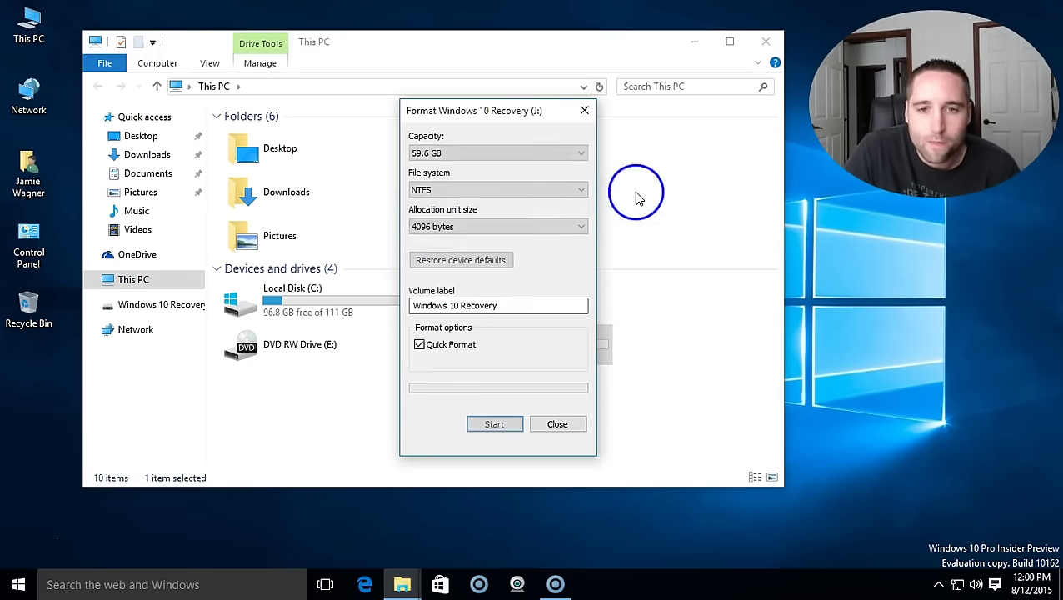
click(585, 111)
click(764, 43)
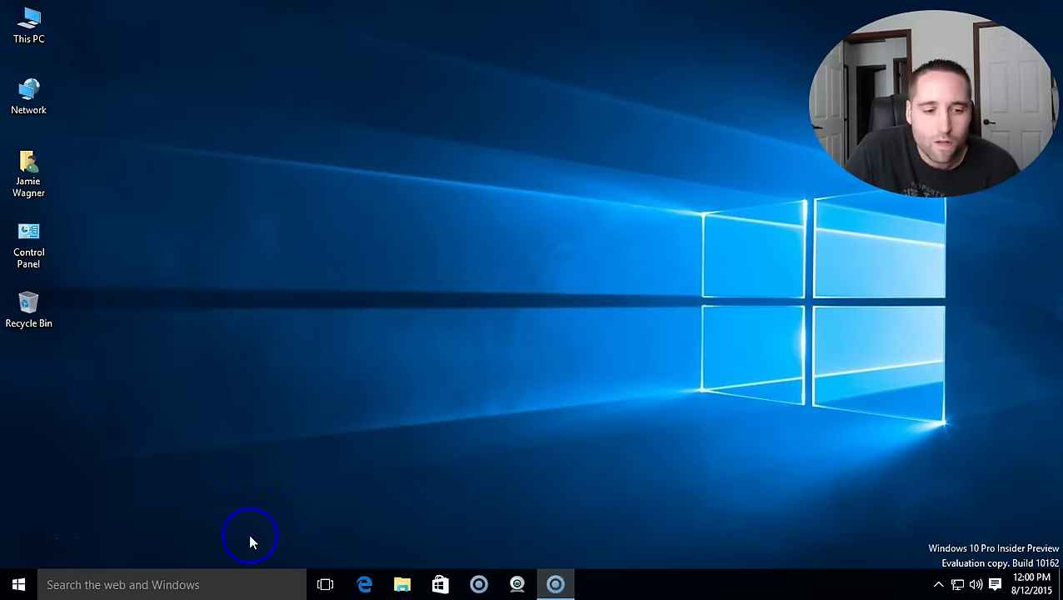
- Search Windows for "recovery", open the Recovery tools and launch the recovery drive creation wizard
click(239, 575)
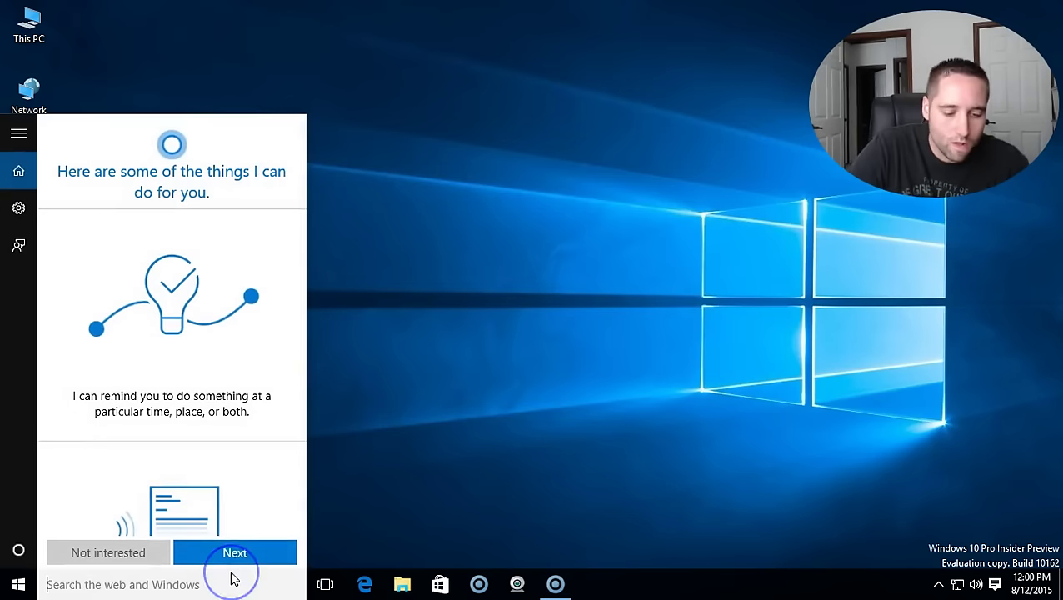
text(recovery)
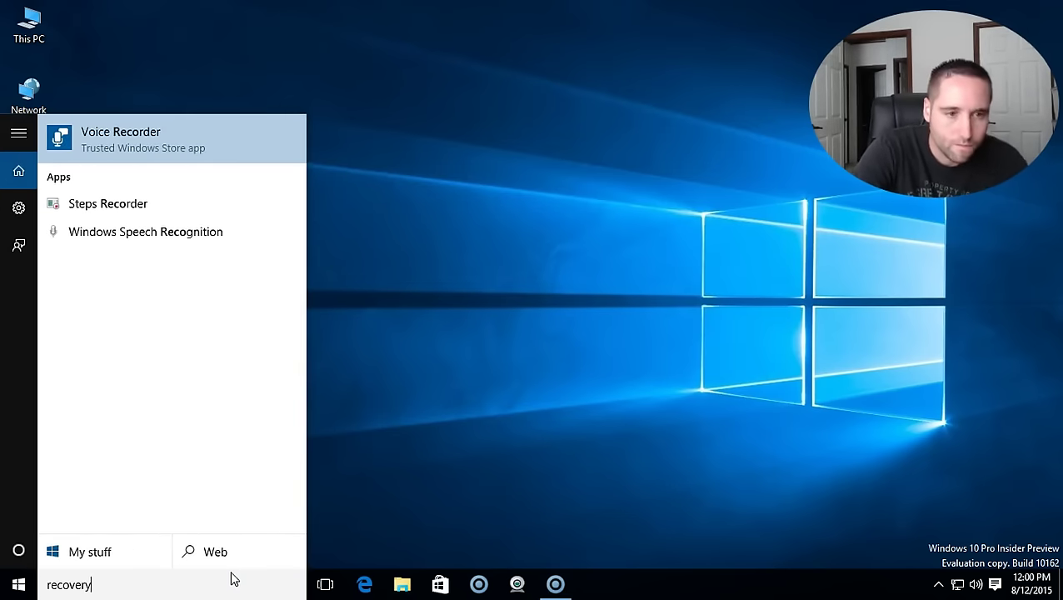
click(149, 143)
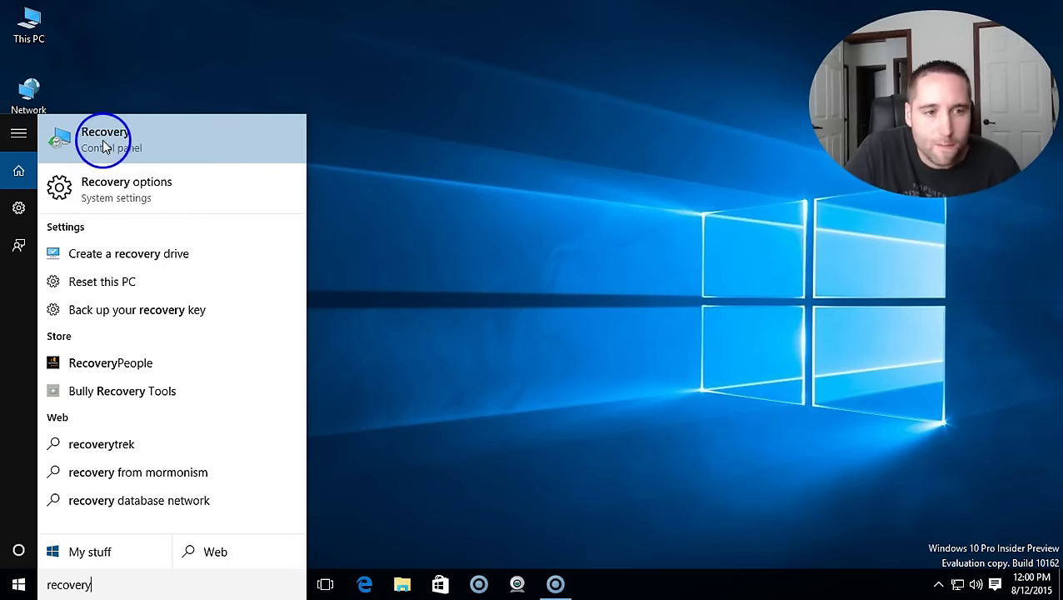
click(116, 140)
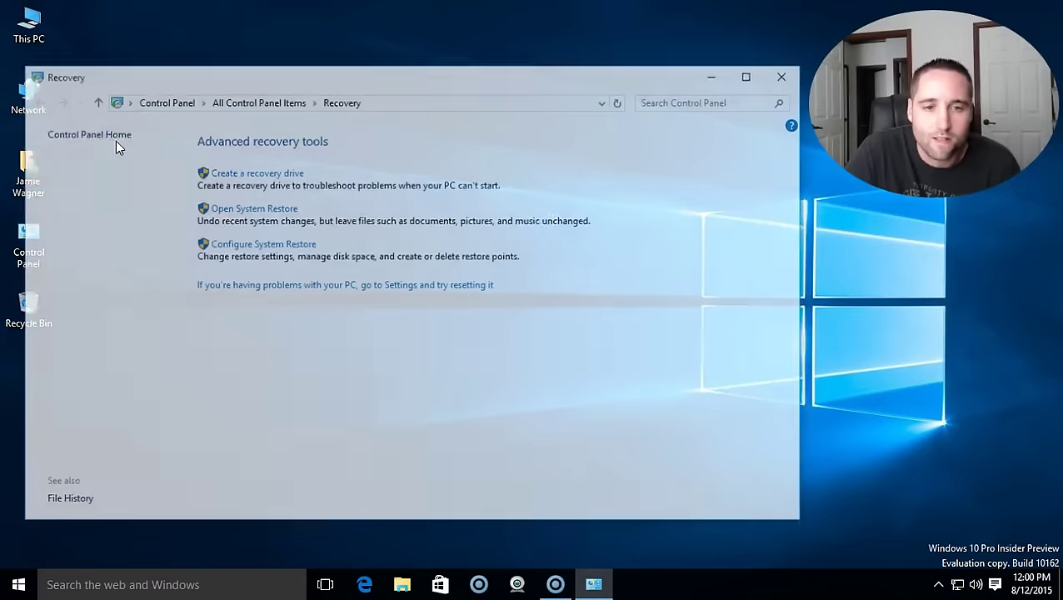
click(242, 177)
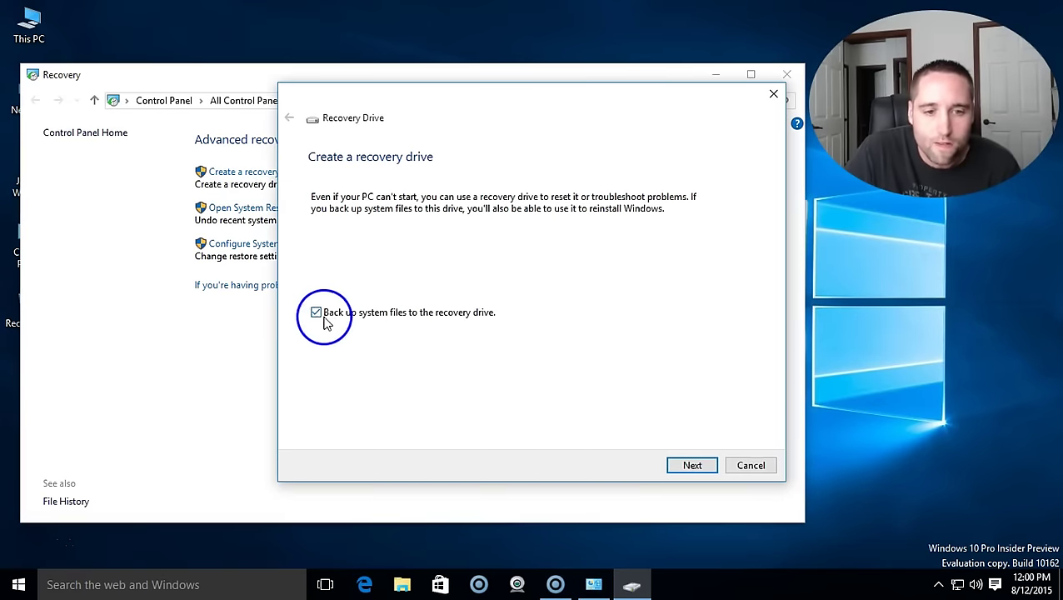
- Create the recovery drive on the Windows 10 Recovery flash drive, including the backup of system files
click(691, 465)
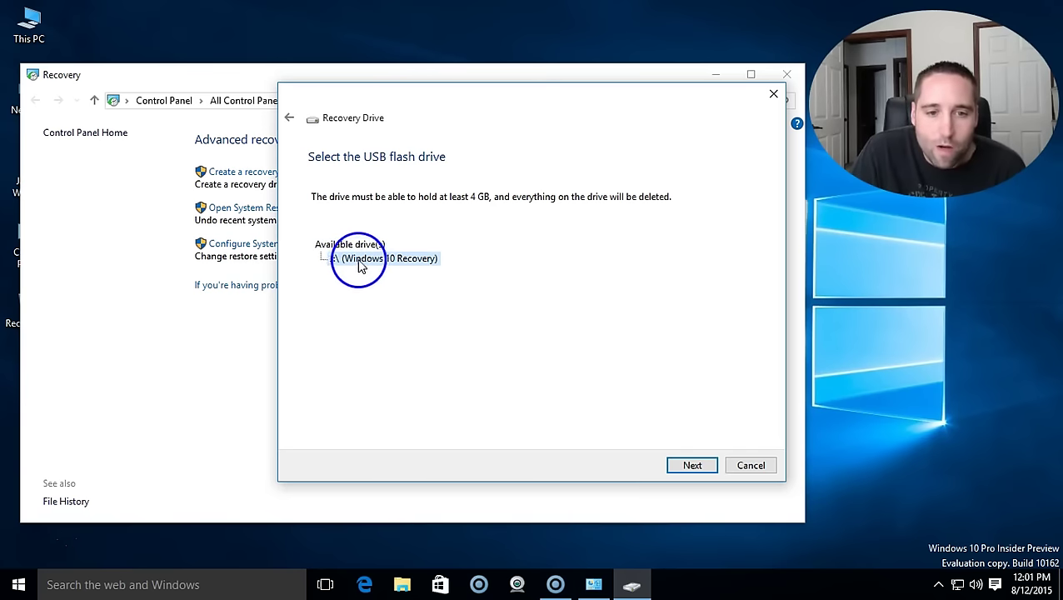
click(692, 467)
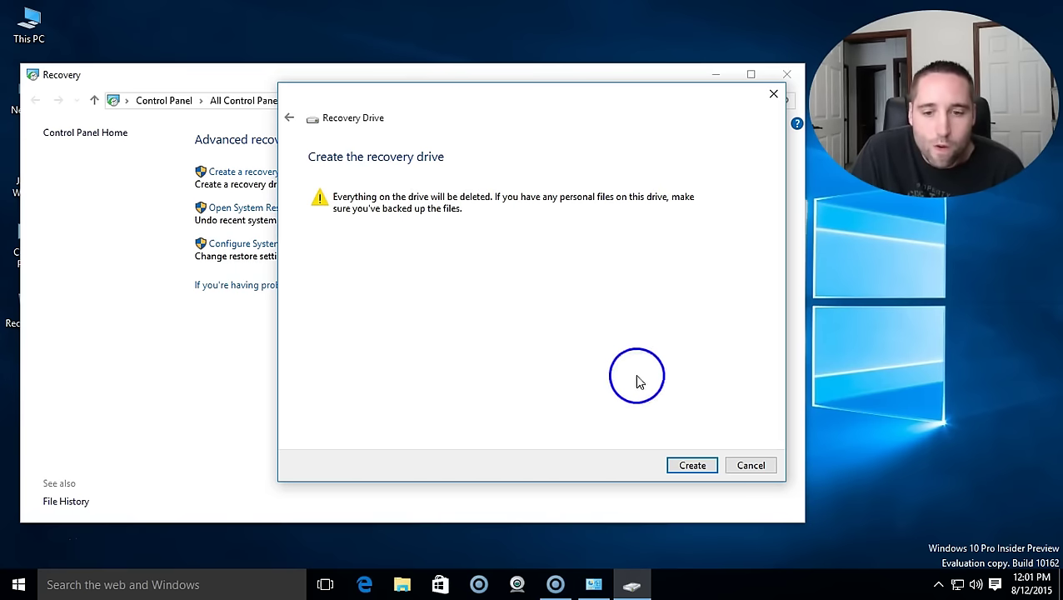
click(692, 466)
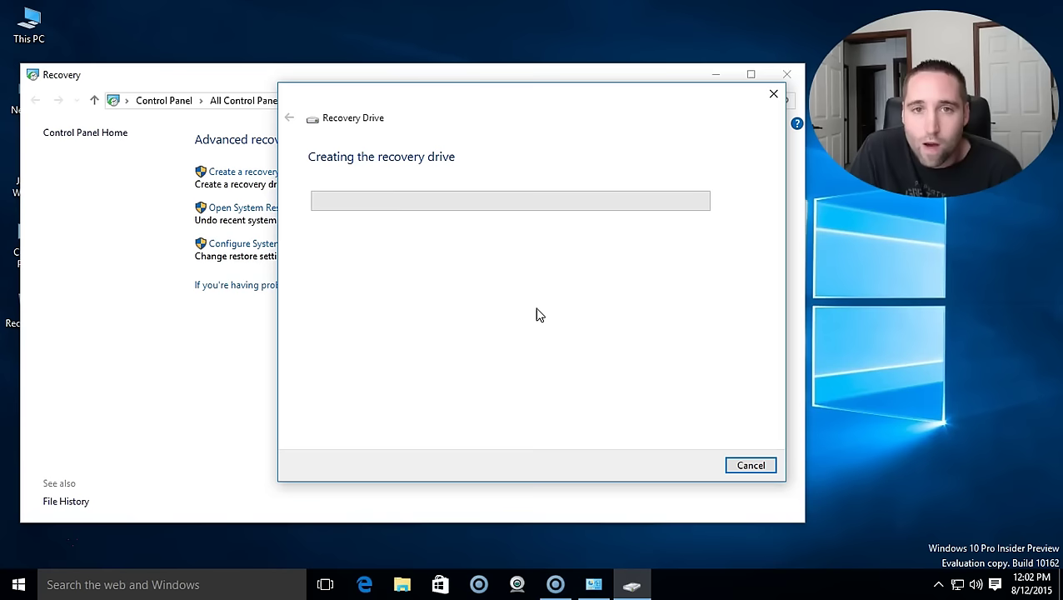
- Inspect the RECOVERY (J:) drive's space and its files and folders in This PC, and close the window
click(48, 546)
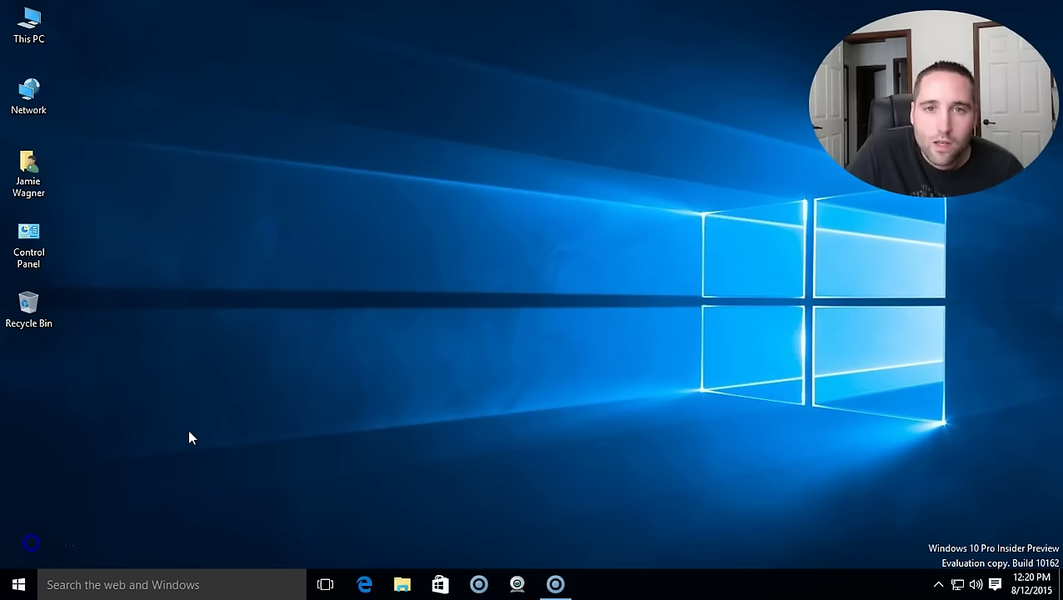
double_click(29, 25)
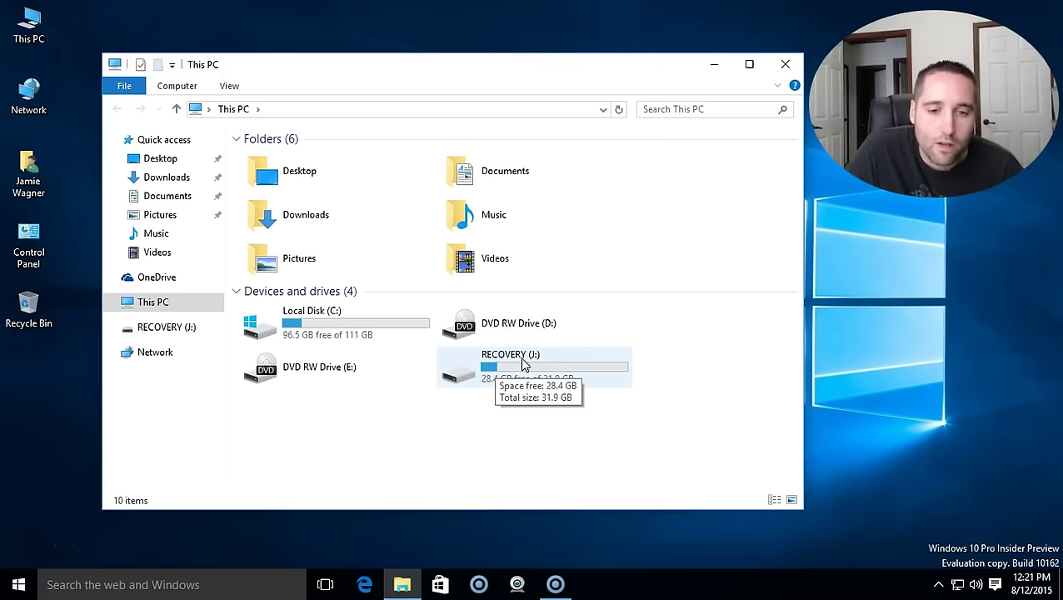
double_click(506, 373)
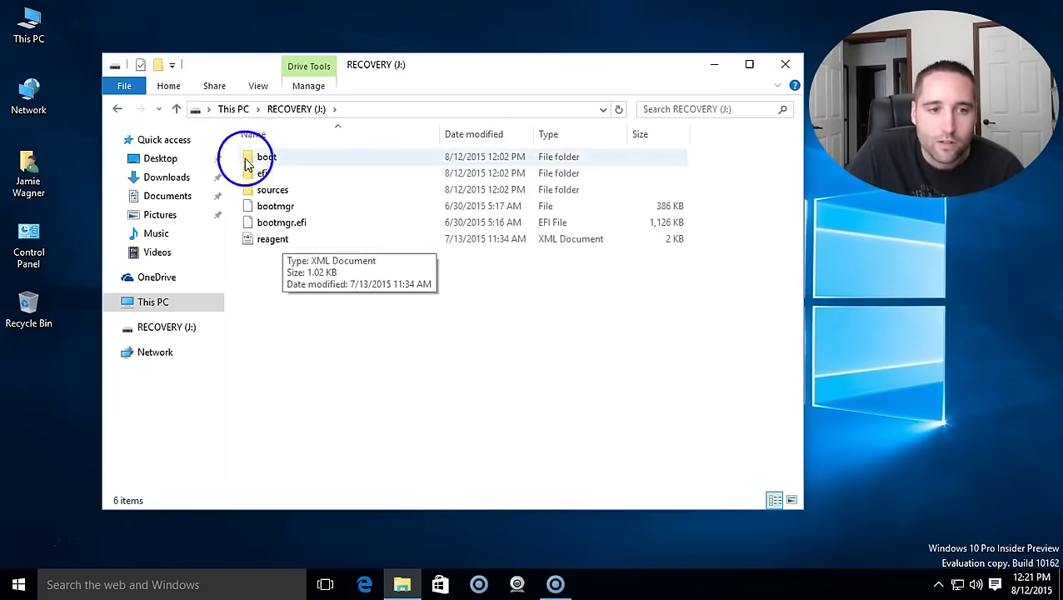
click(117, 108)
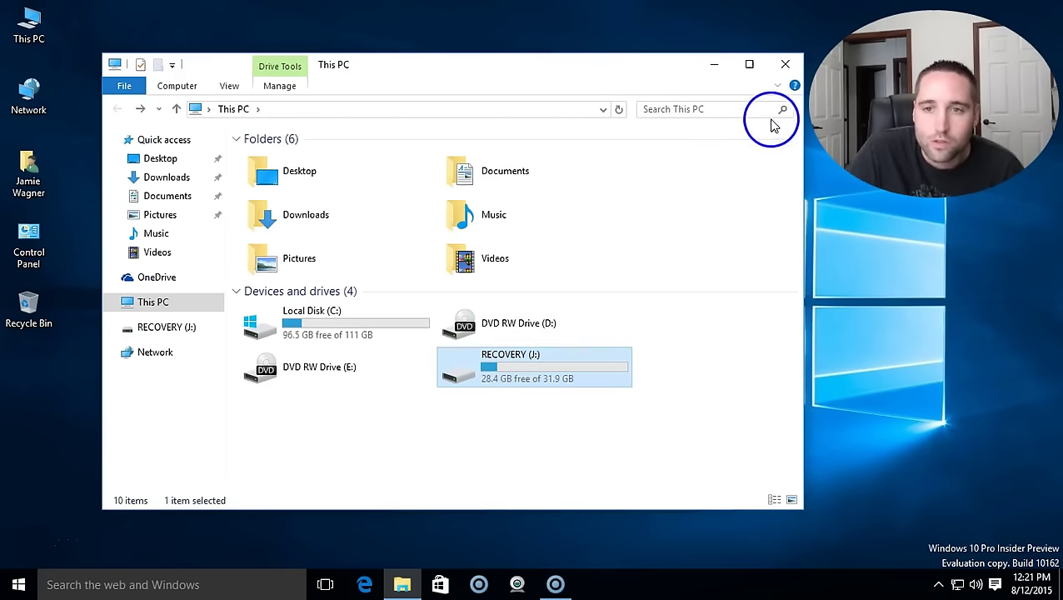
click(785, 64)
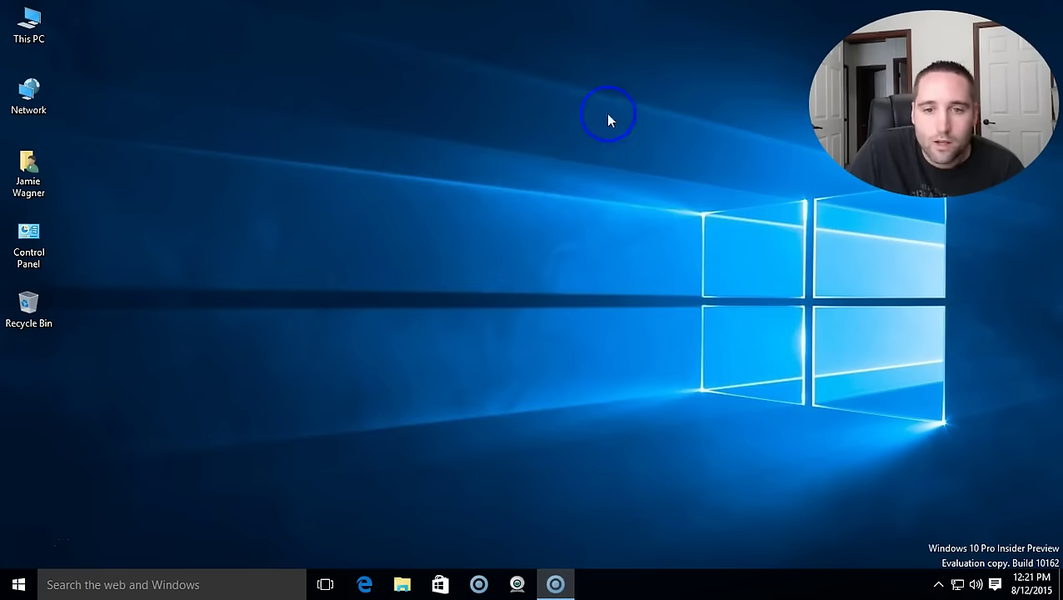
right_click(20, 586)
click(25, 586)
click(250, 525)
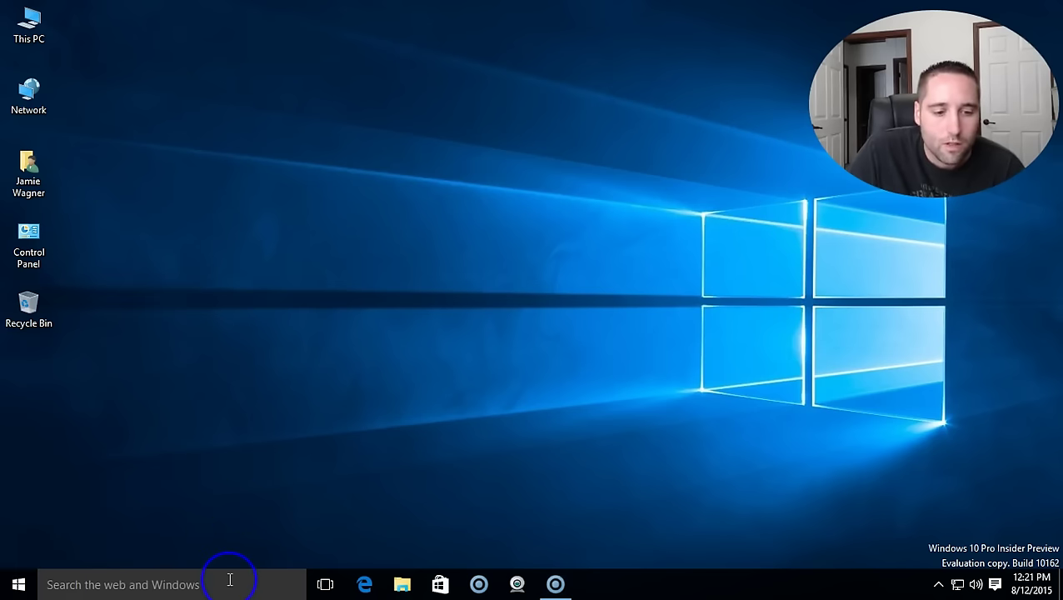
- Search Windows for "reset", review the Reset this PC and Advanced startup options, and close Settings
click(231, 586)
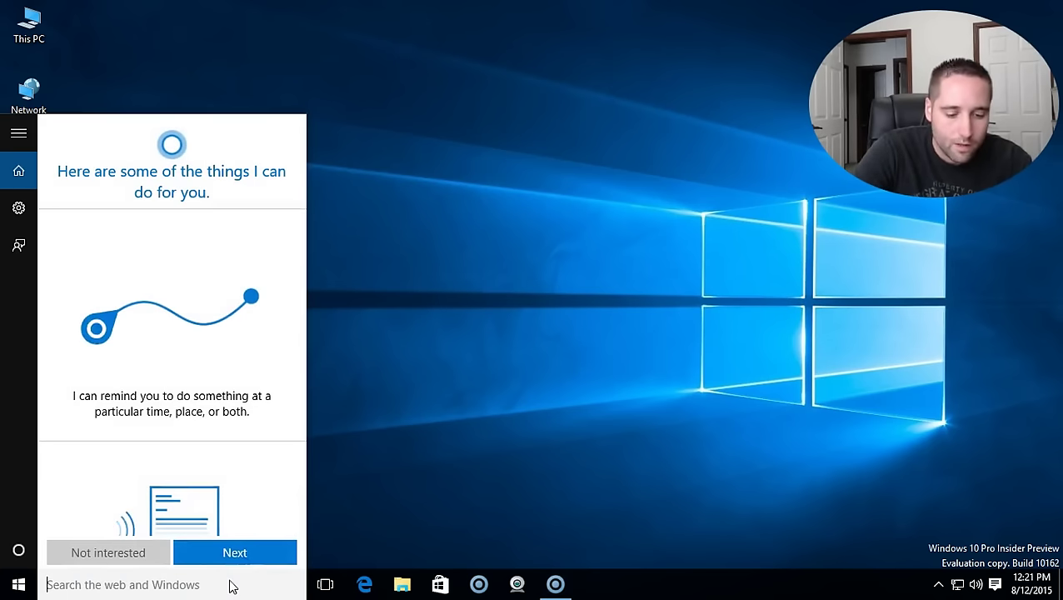
text(reset)
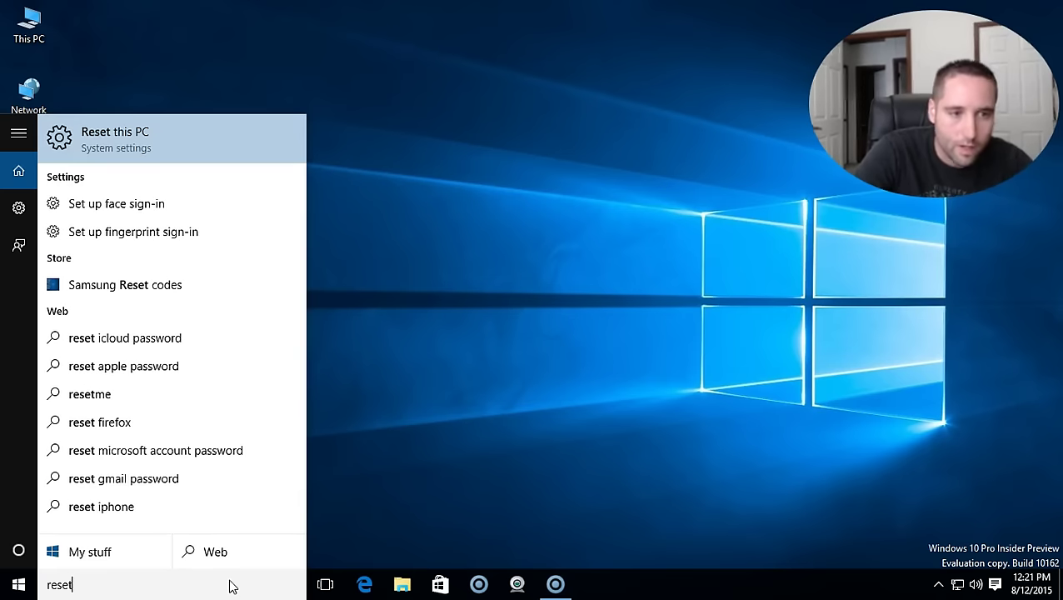
click(136, 135)
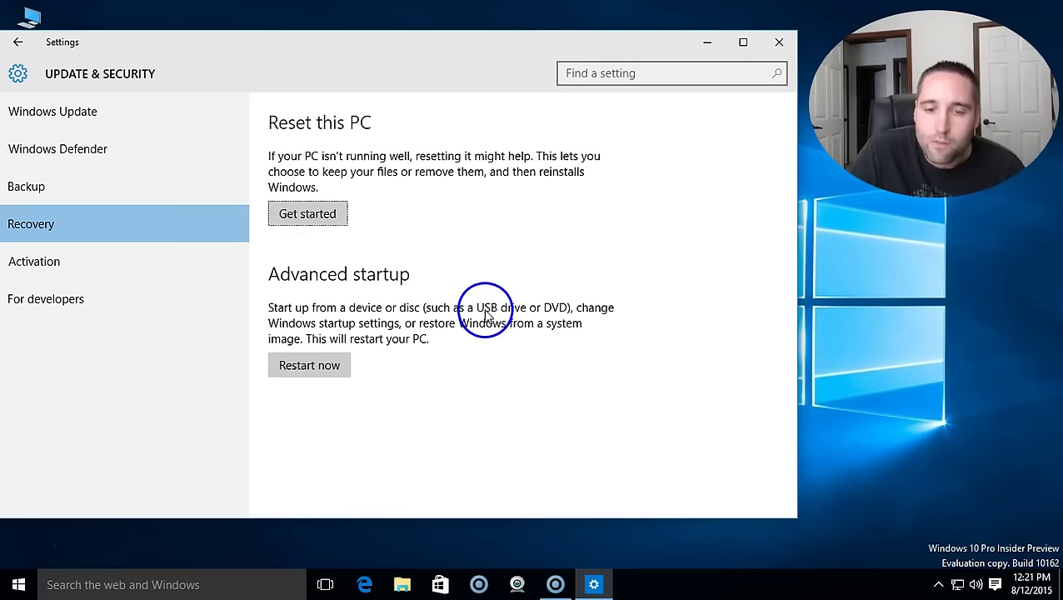
click(777, 44)
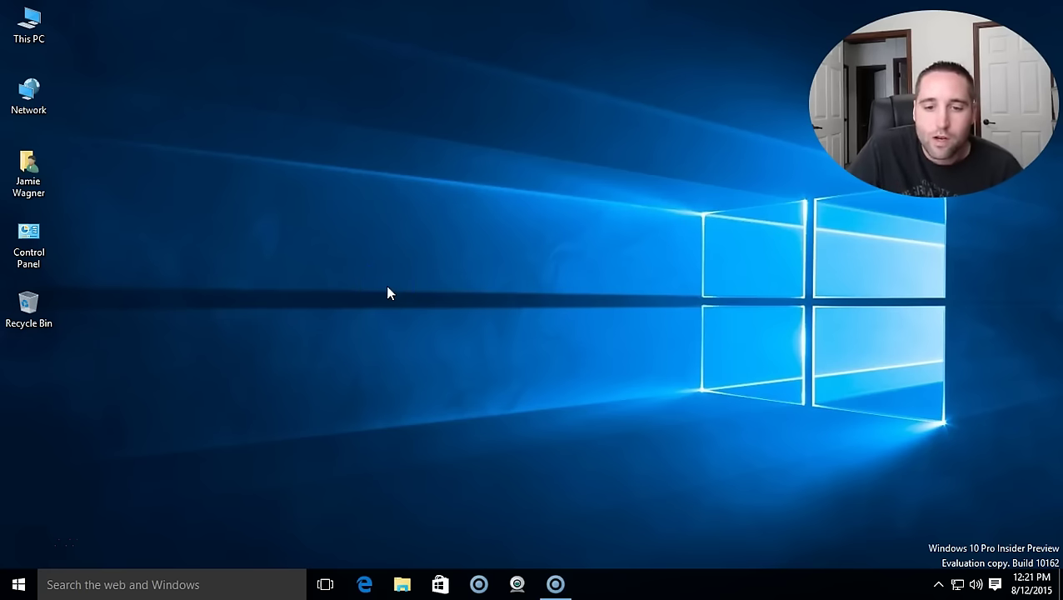